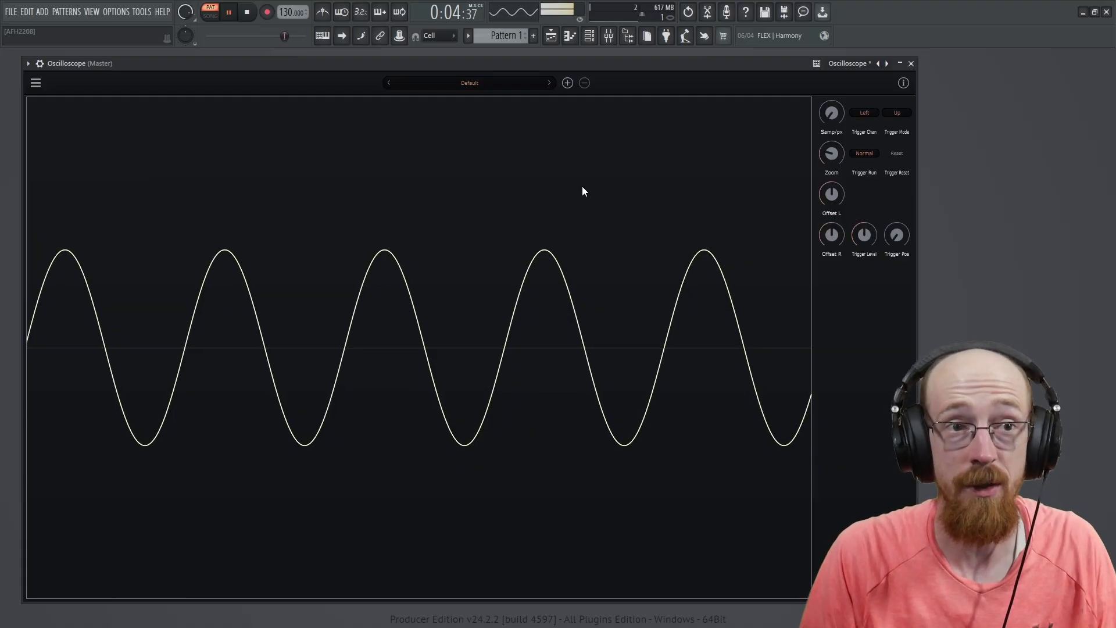
- Turn the Samp/px knob up to 6 so the sine wave packs many more cycles
mouse_move(827, 118)
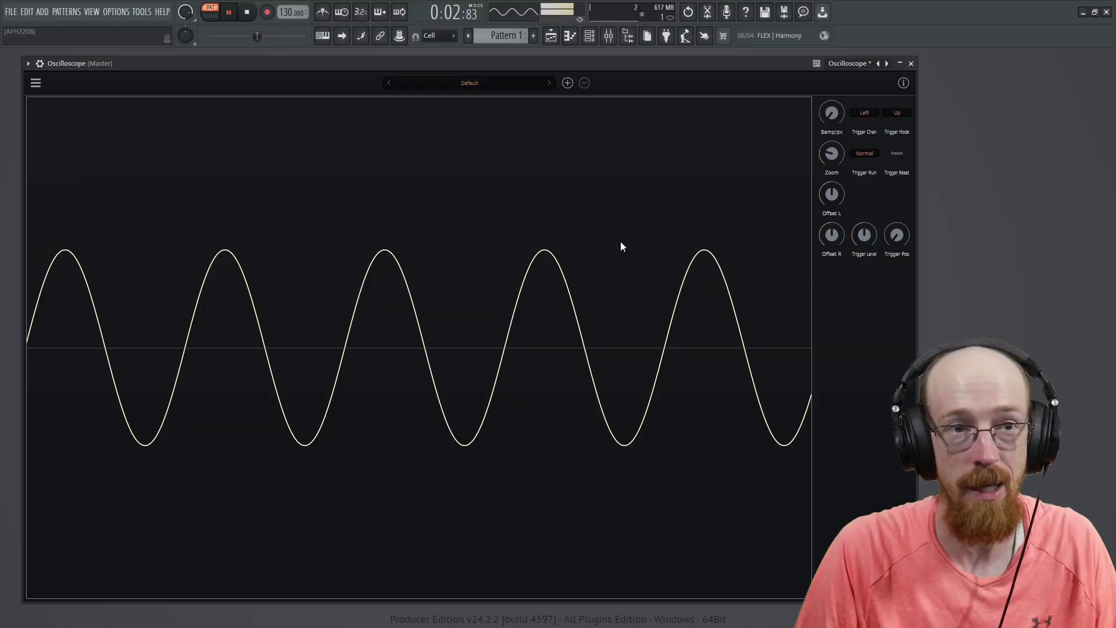
- Return Samp/px to 1 and keep Left as the trigger channel
mouse_move(836, 110)
mouse_down()
mouse_move(834, 36)
mouse_move(817, 110)
mouse_up()
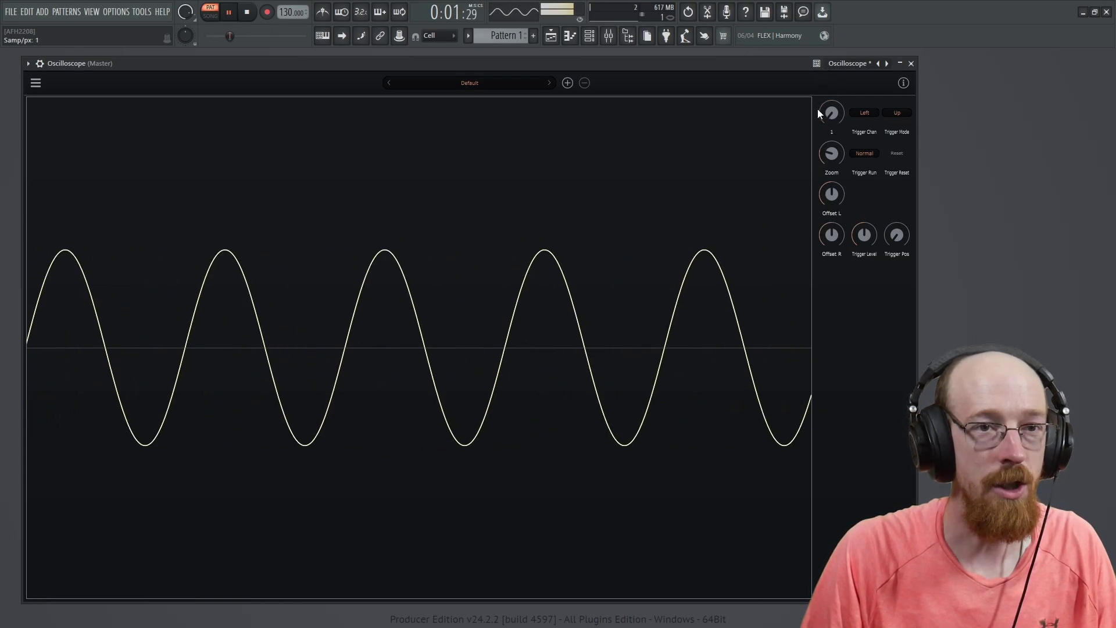
click(873, 114)
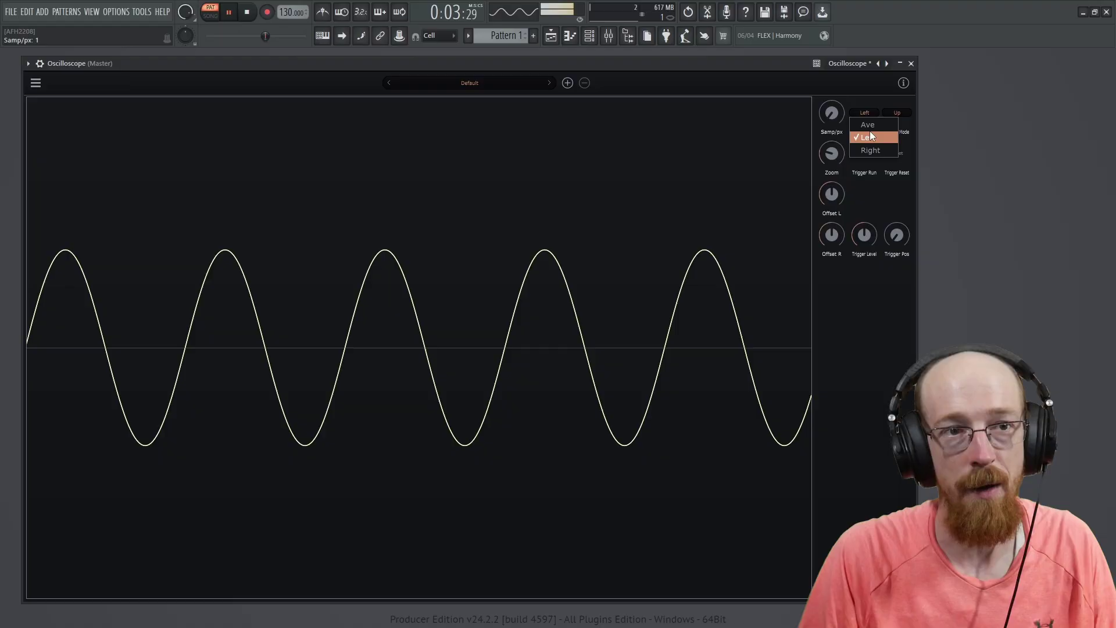
click(871, 125)
click(867, 114)
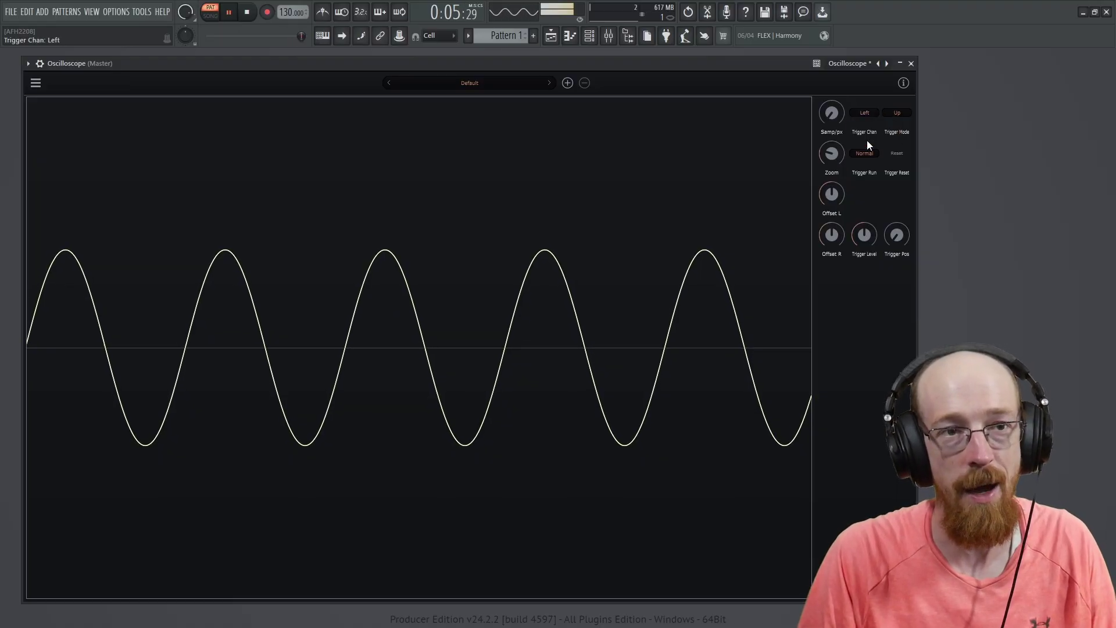
- Try Down as the trigger mode, then set it back to Up
click(898, 114)
click(902, 137)
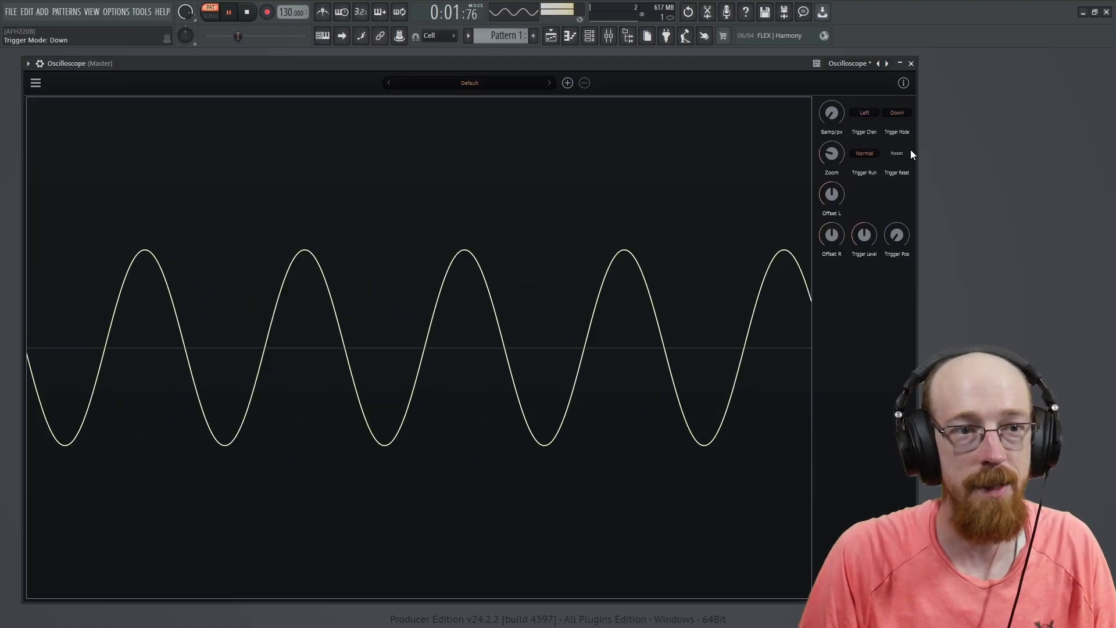
click(903, 112)
click(904, 132)
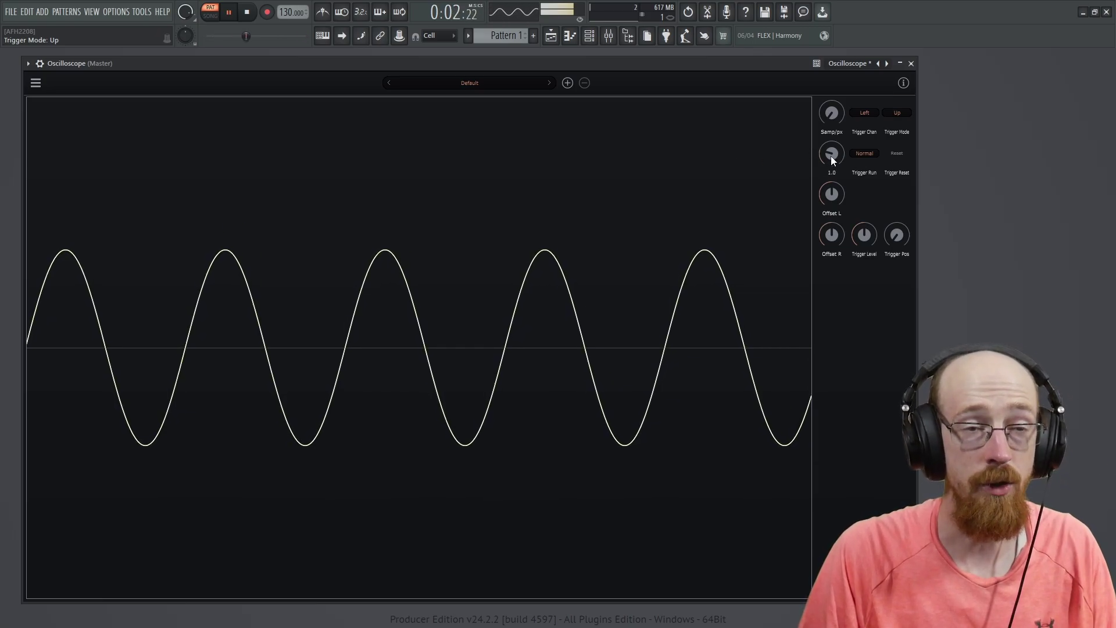
- Zoom in and out, try Single trigger run with a reset, then return to Normal
mouse_move(832, 156)
mouse_down()
mouse_move(828, 135)
mouse_move(826, 170)
mouse_move(817, 149)
mouse_up()
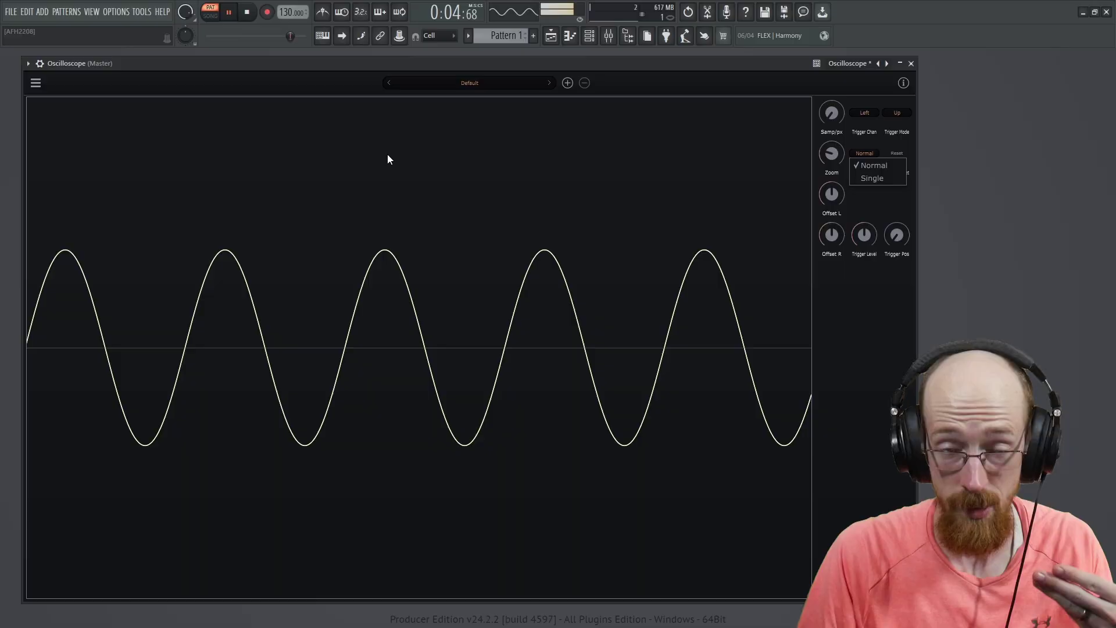
click(871, 181)
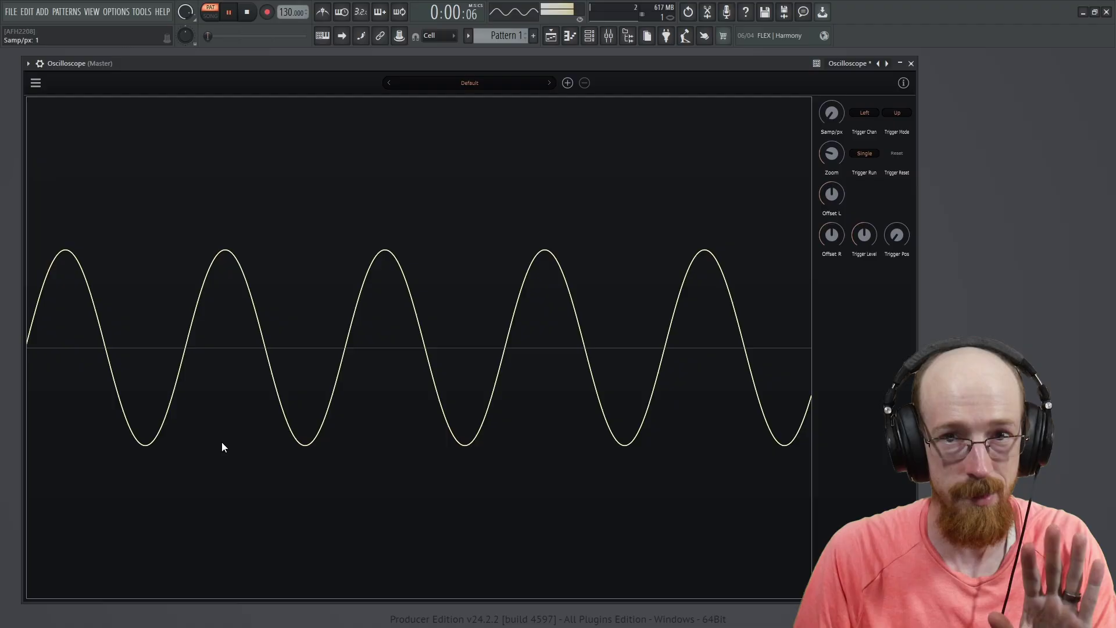
click(897, 154)
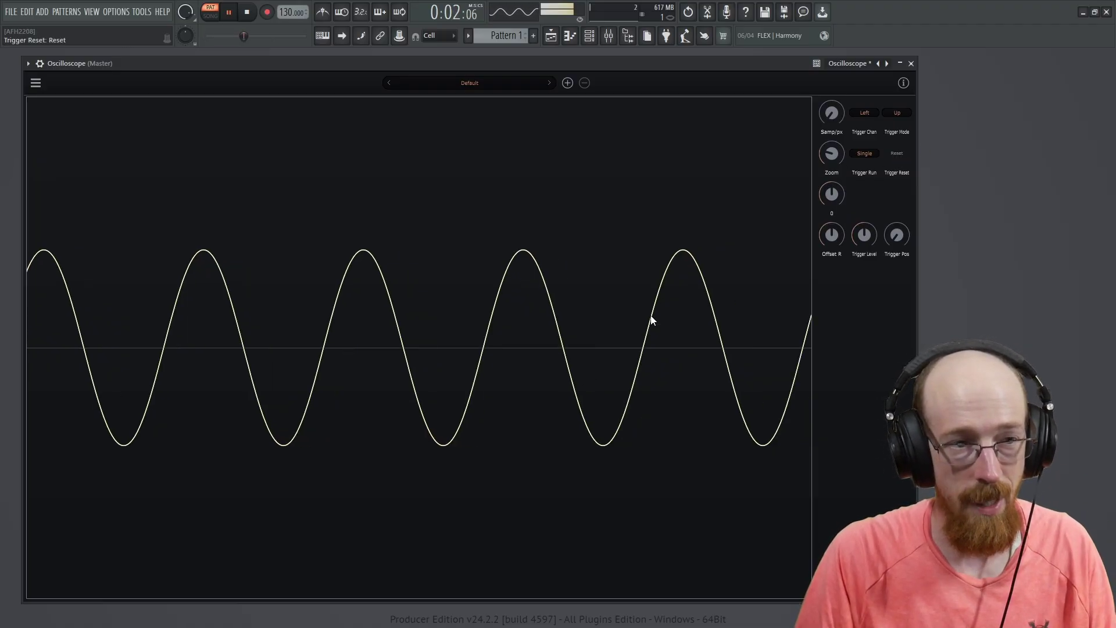
click(869, 150)
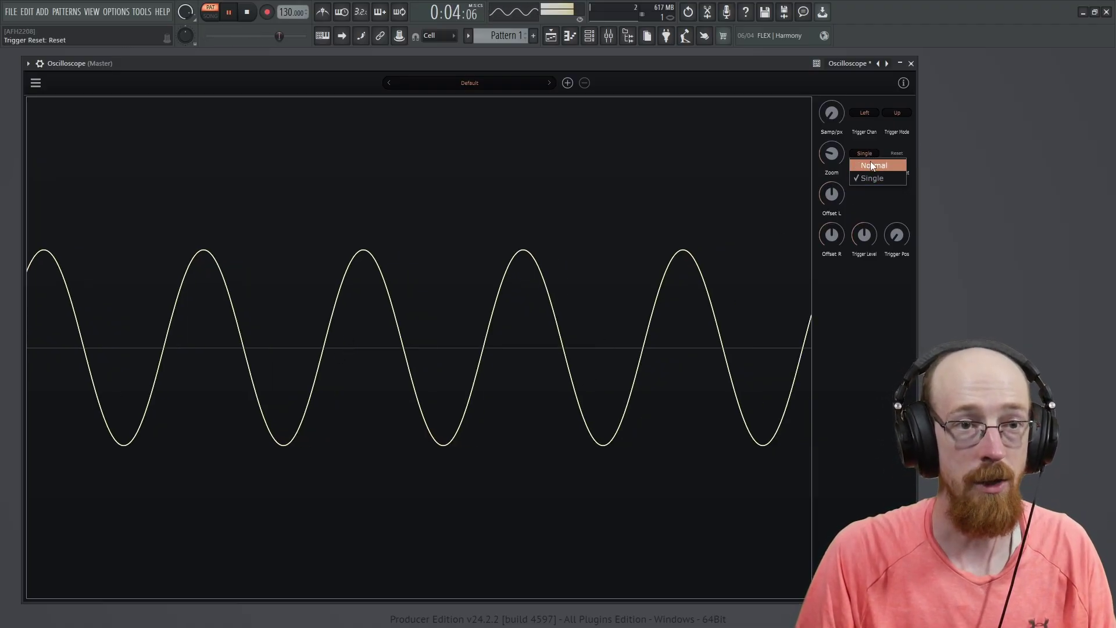
click(871, 163)
- Offset the left and right channel traces and lower the trigger level to about -0.33
mouse_move(832, 194)
mouse_down()
mouse_move(823, 218)
mouse_move(822, 204)
mouse_up()
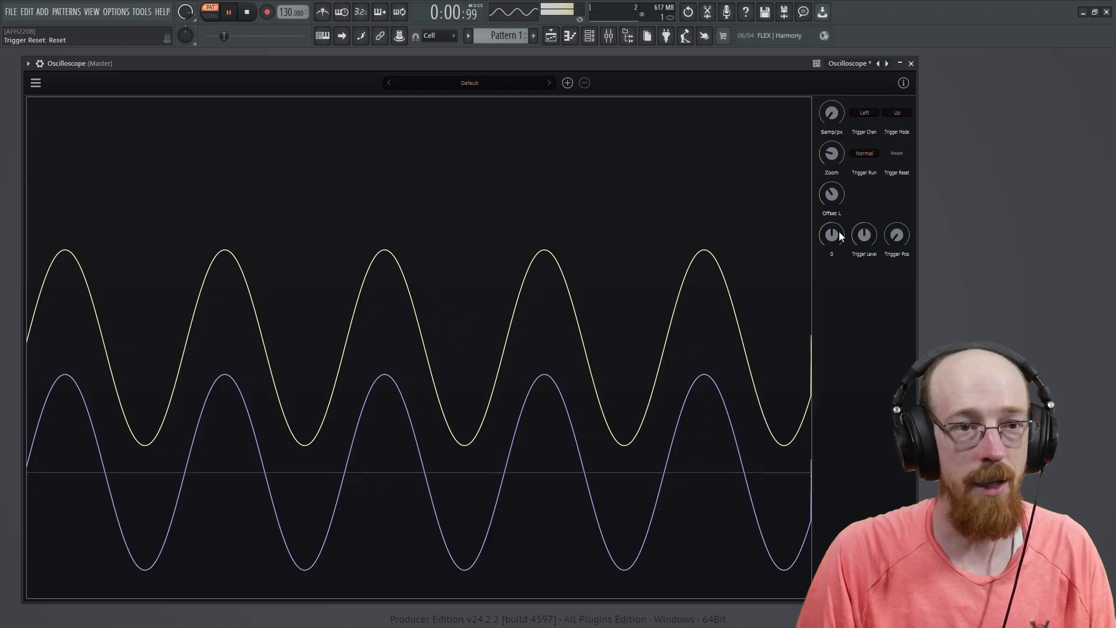
mouse_move(832, 236)
mouse_down()
mouse_move(830, 249)
mouse_move(837, 207)
mouse_move(834, 233)
mouse_move(850, 250)
mouse_up()
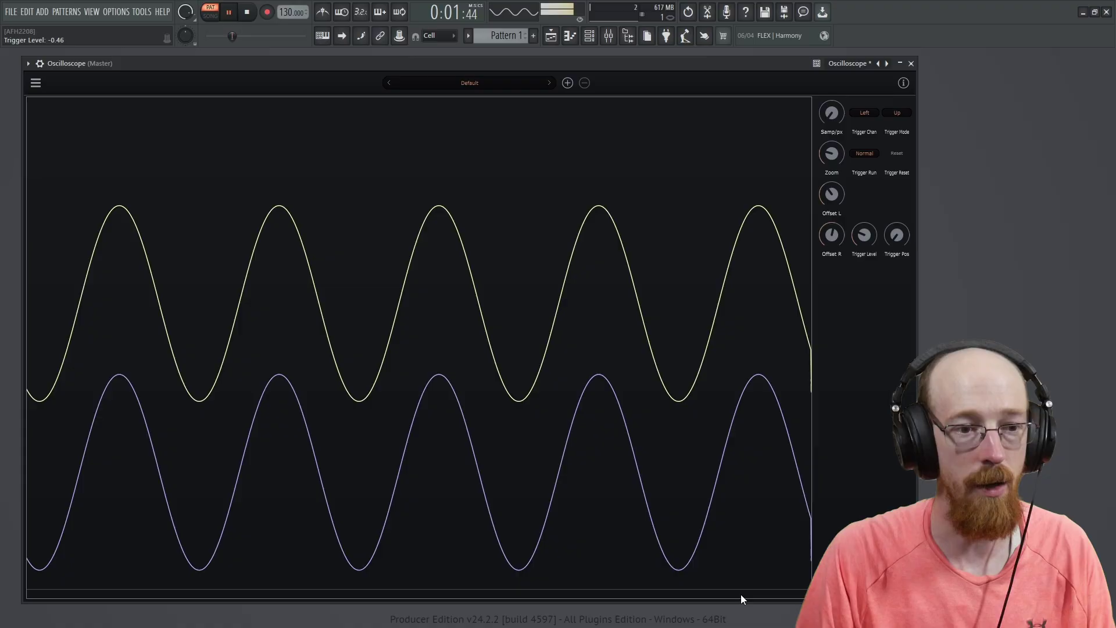
drag(861, 238, 899, 232)
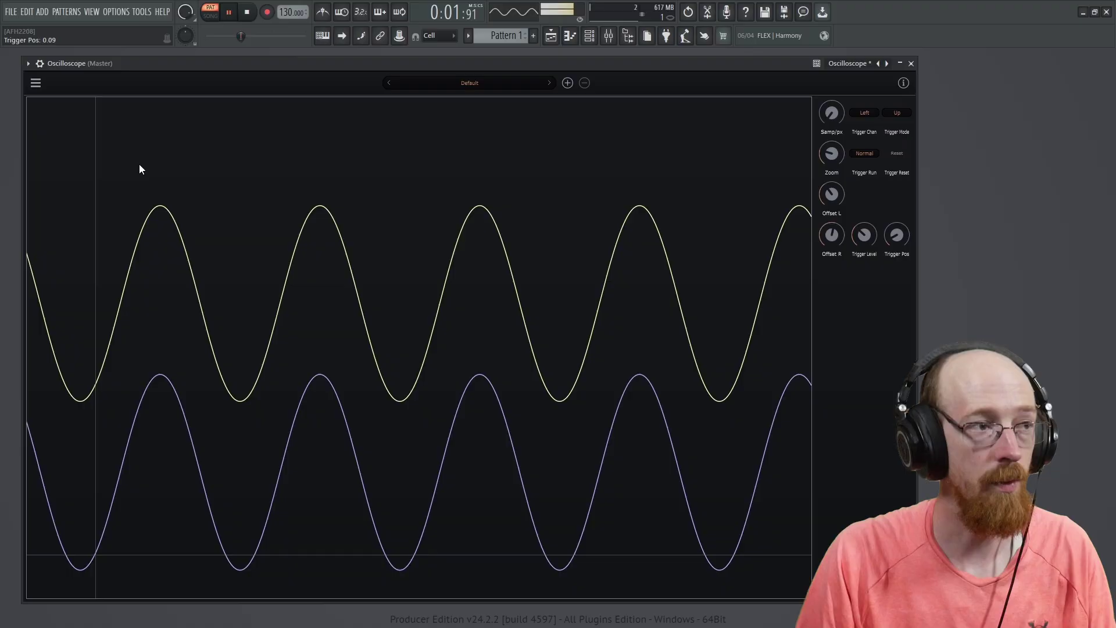
- Reset the offset and trigger knobs to default, then play and stop the complex waveform
key(space)
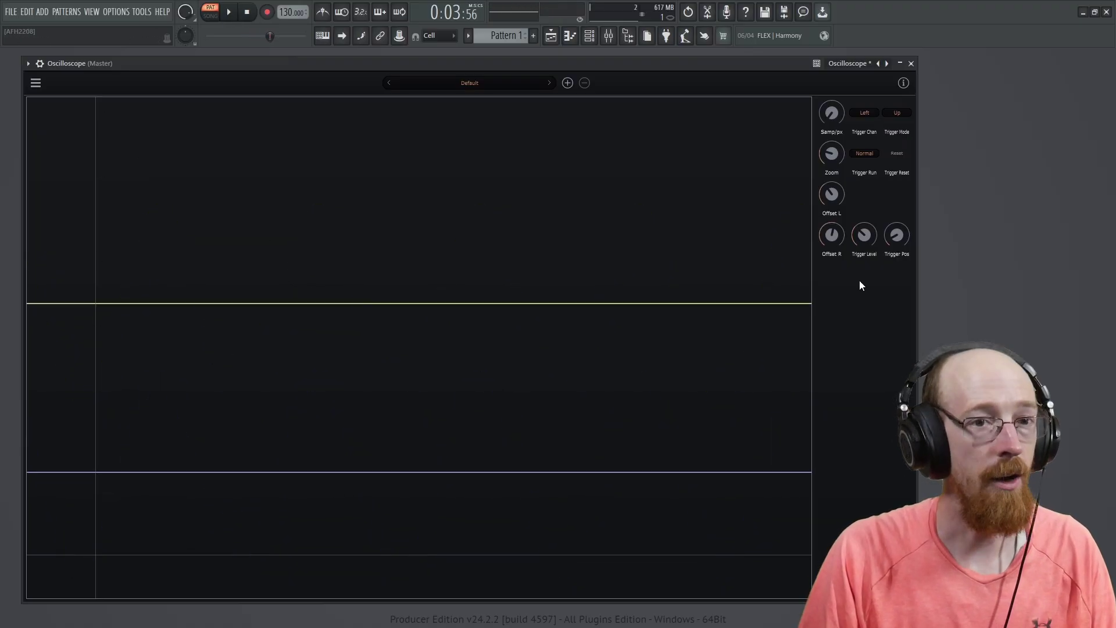
mouse_move(869, 231)
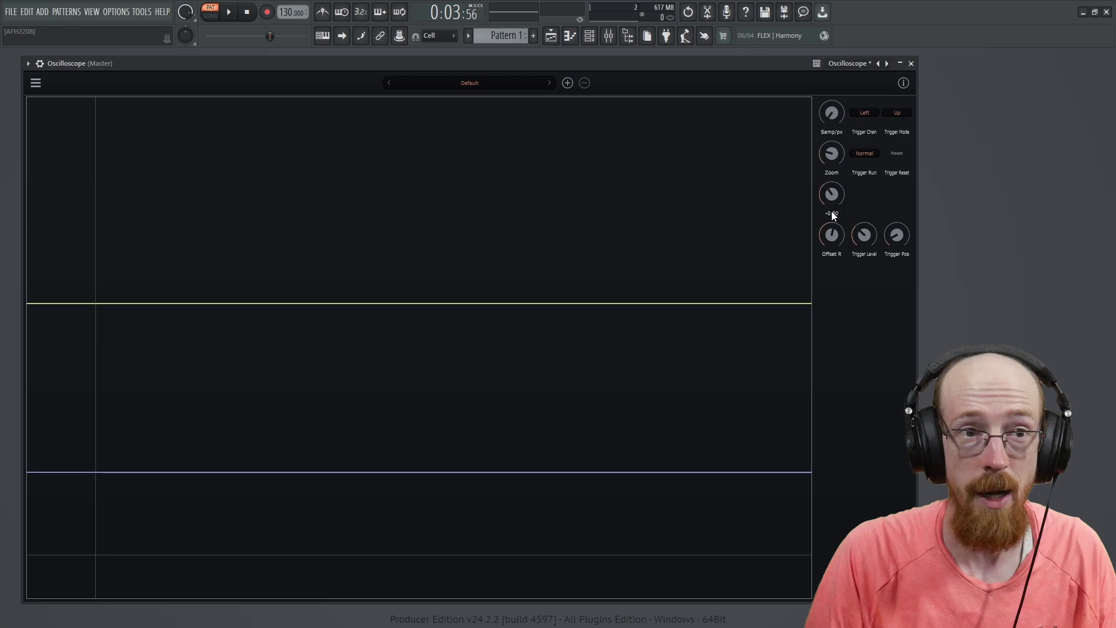
mouse_move(823, 153)
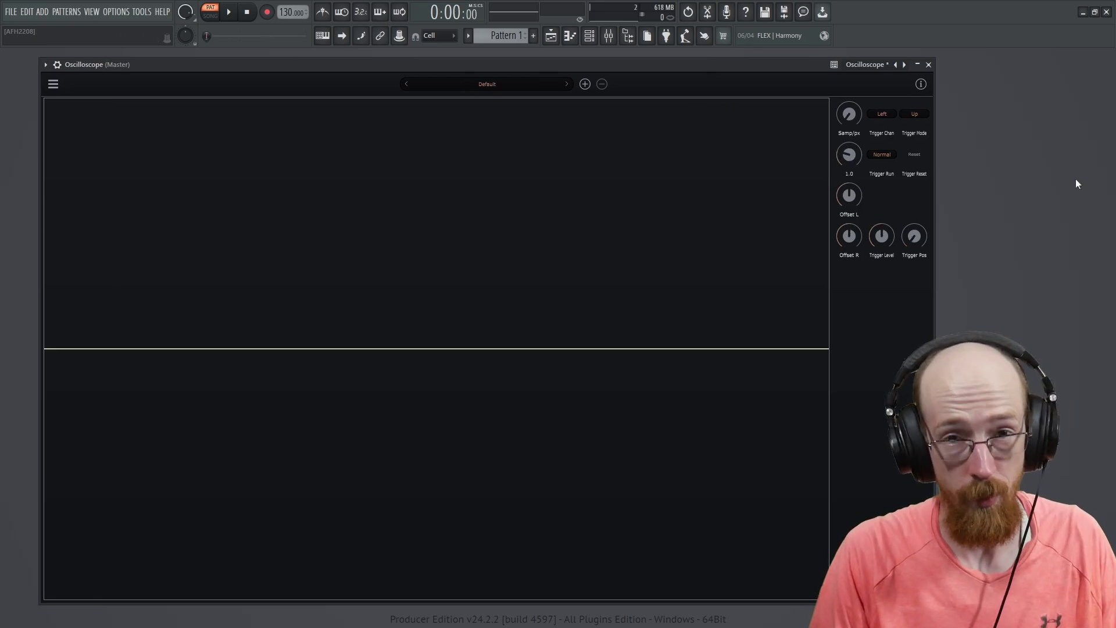
key(space)
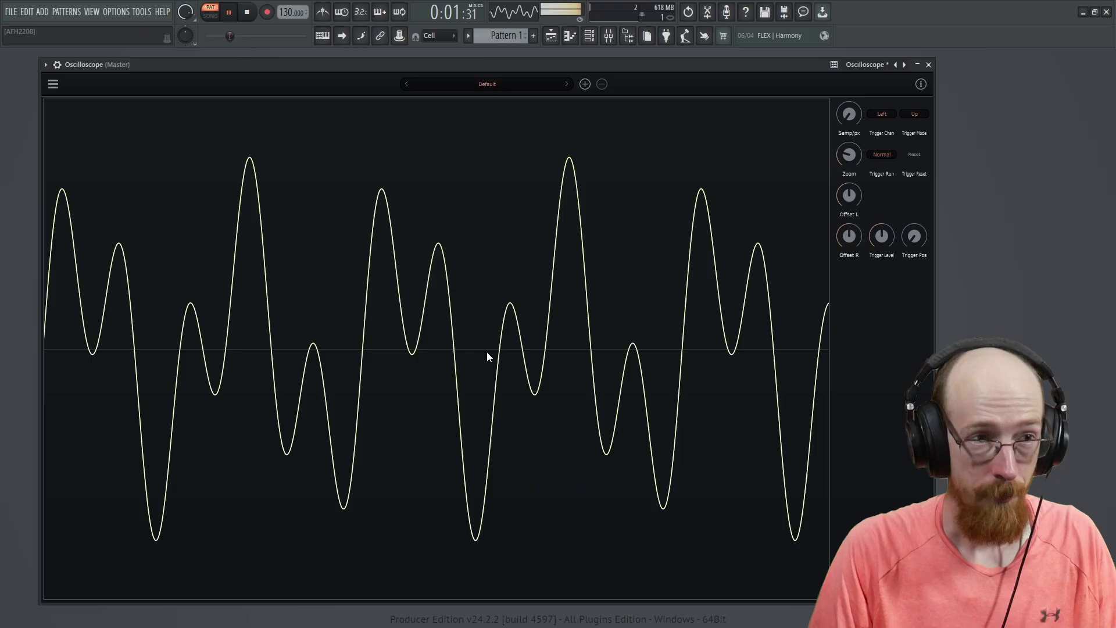
key(space)
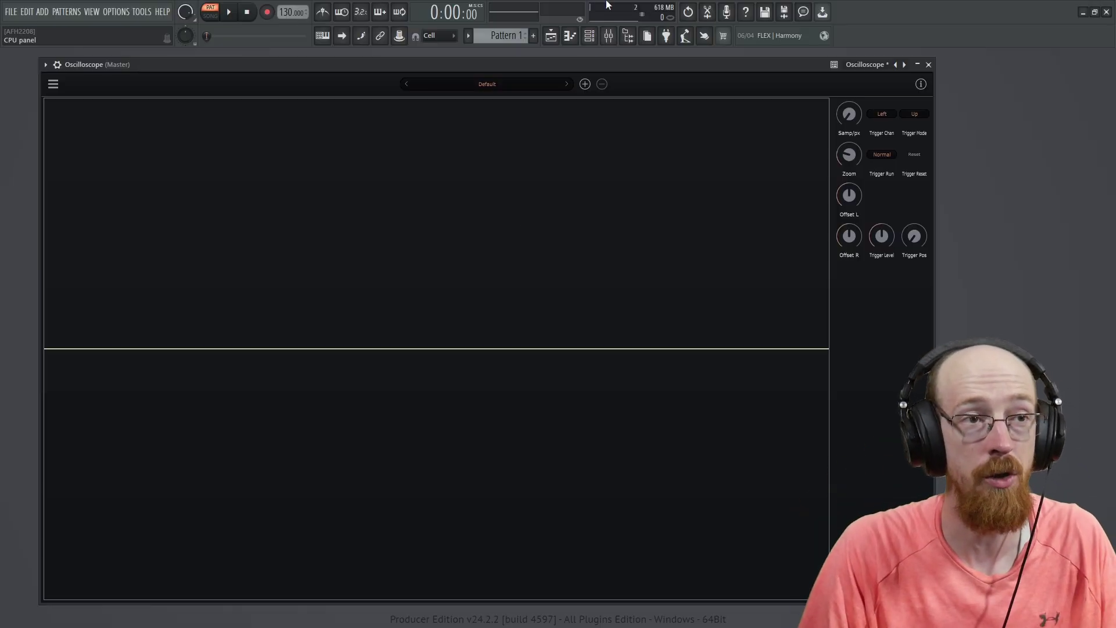
- Resume playback, raise the trigger level to 0.67, and move the oscilloscope window up
key(space)
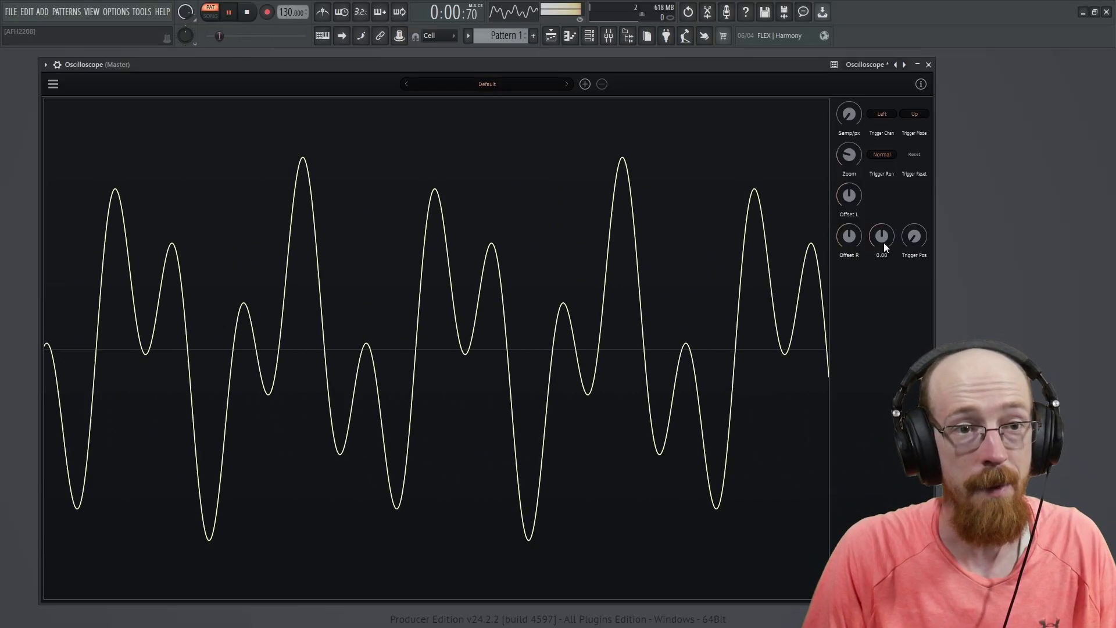
drag(882, 238, 882, 190)
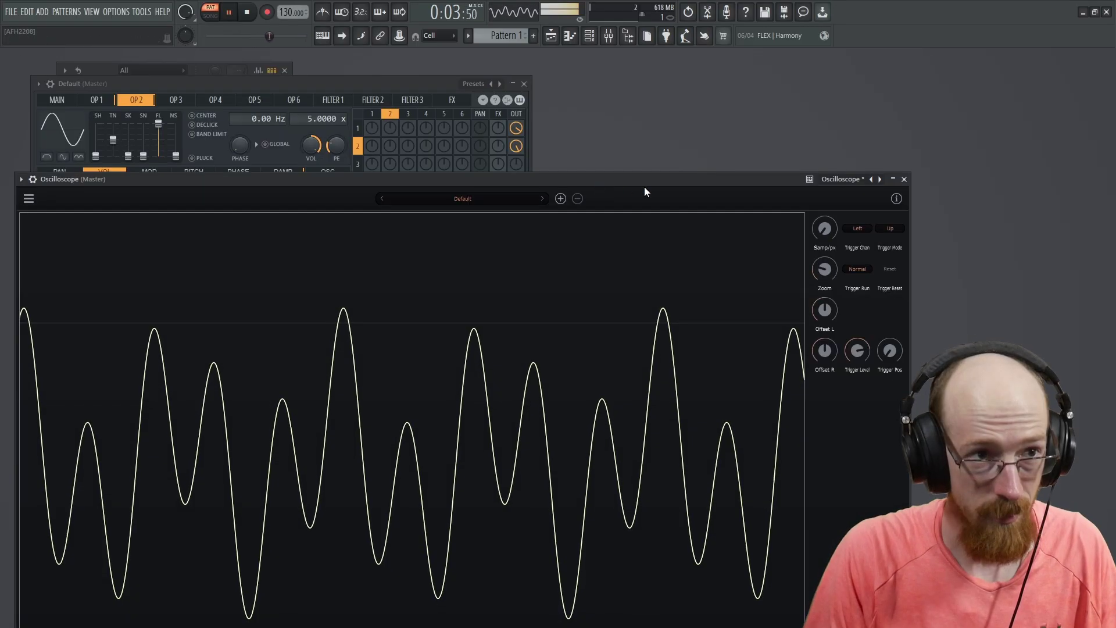
drag(644, 186, 652, 73)
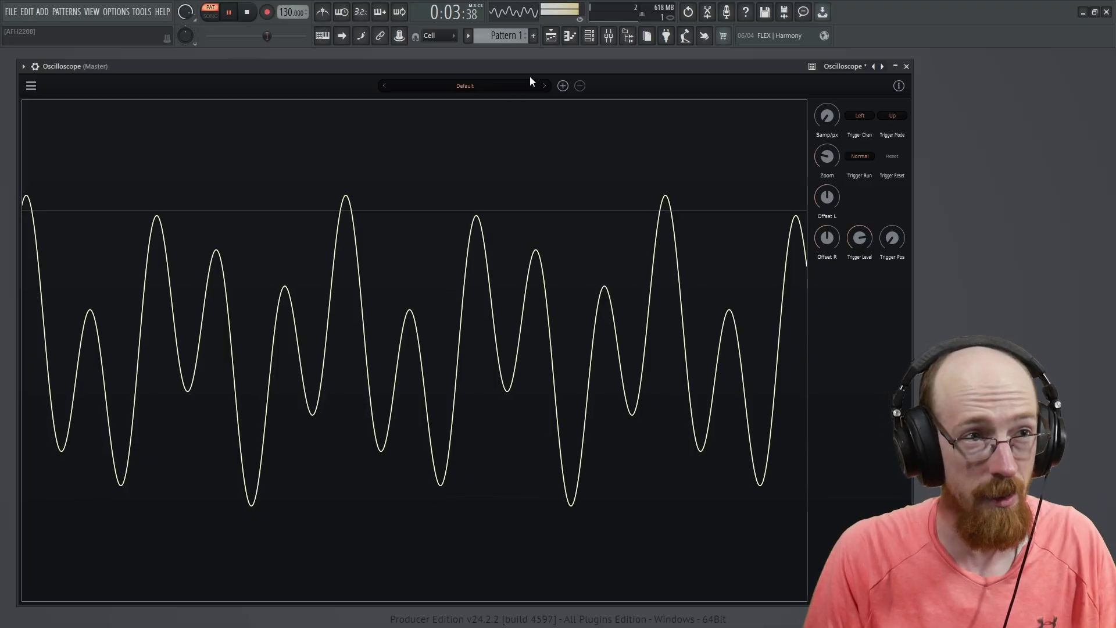
- Place Sytrus beside the oscilloscope, show operator 2's MOD envelope, and stop playback
drag(532, 70, 611, 240)
drag(239, 81, 311, 76)
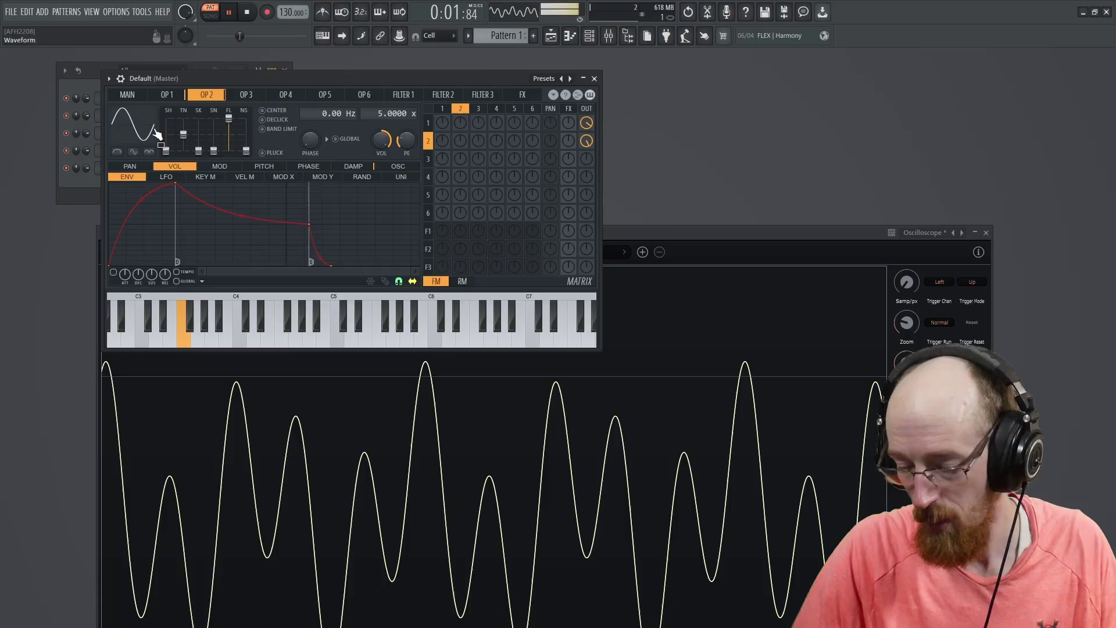
click(220, 166)
key(space)
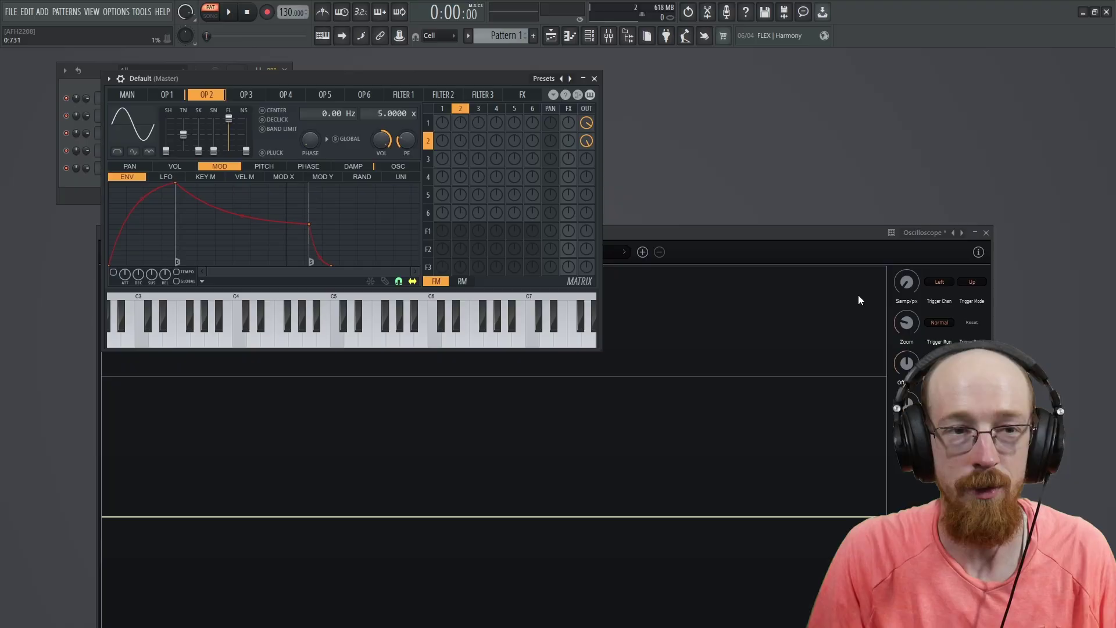
- Raise the oscilloscope window, restart playback, and turn Samp/px up to 7
drag(819, 232, 807, 141)
key(space)
drag(895, 187, 892, 165)
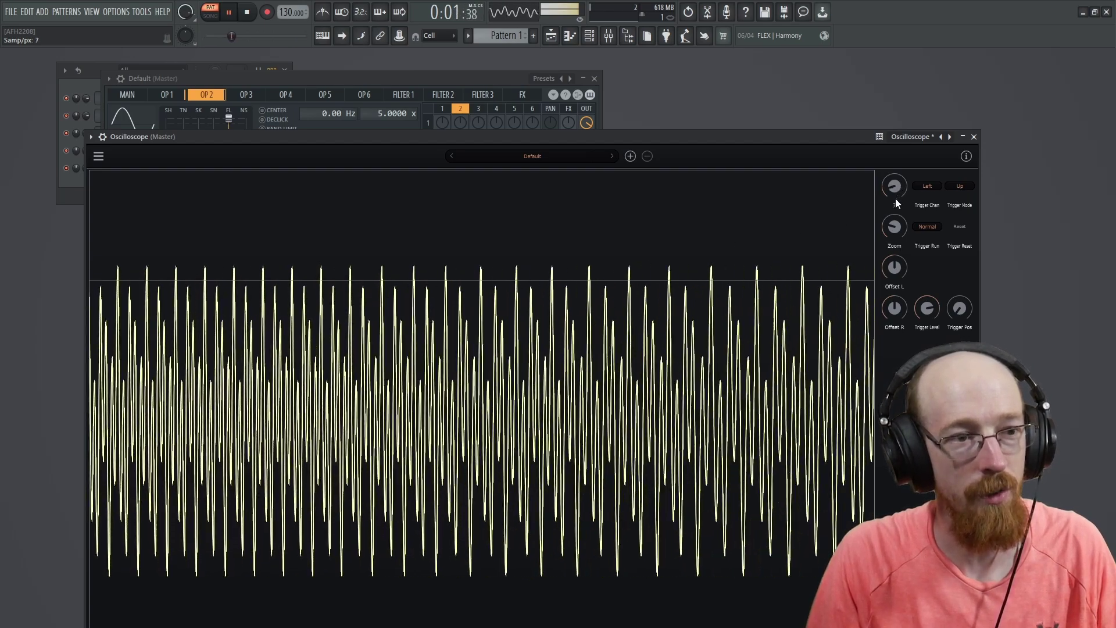
- Lower Samp/px back to 1 and stop playback with Sytrus in front
drag(895, 197, 892, 212)
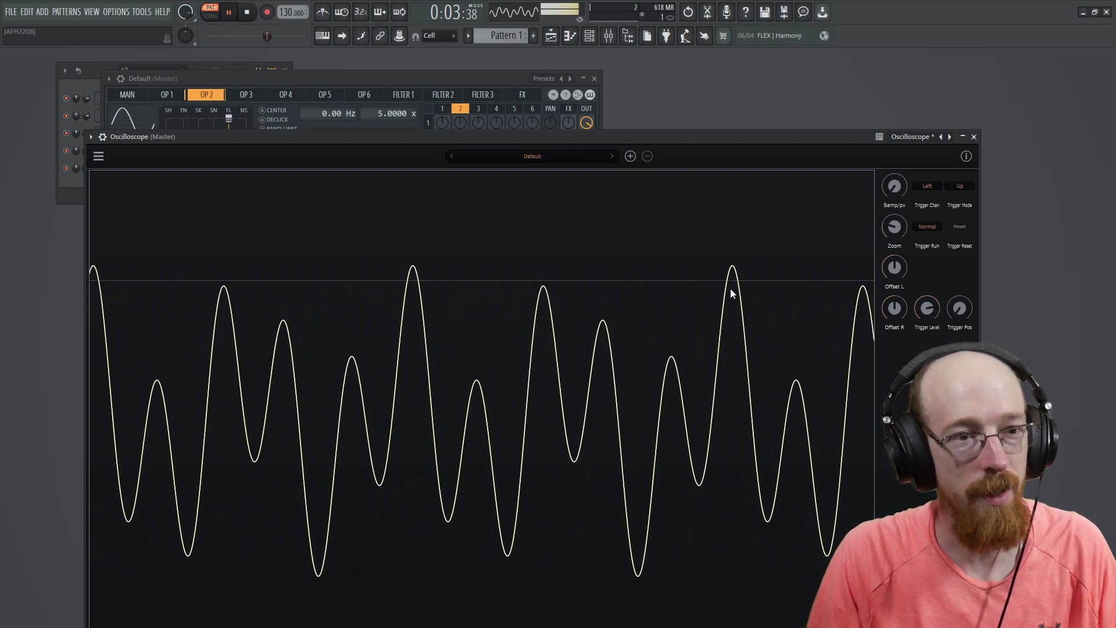
click(392, 77)
key(space)
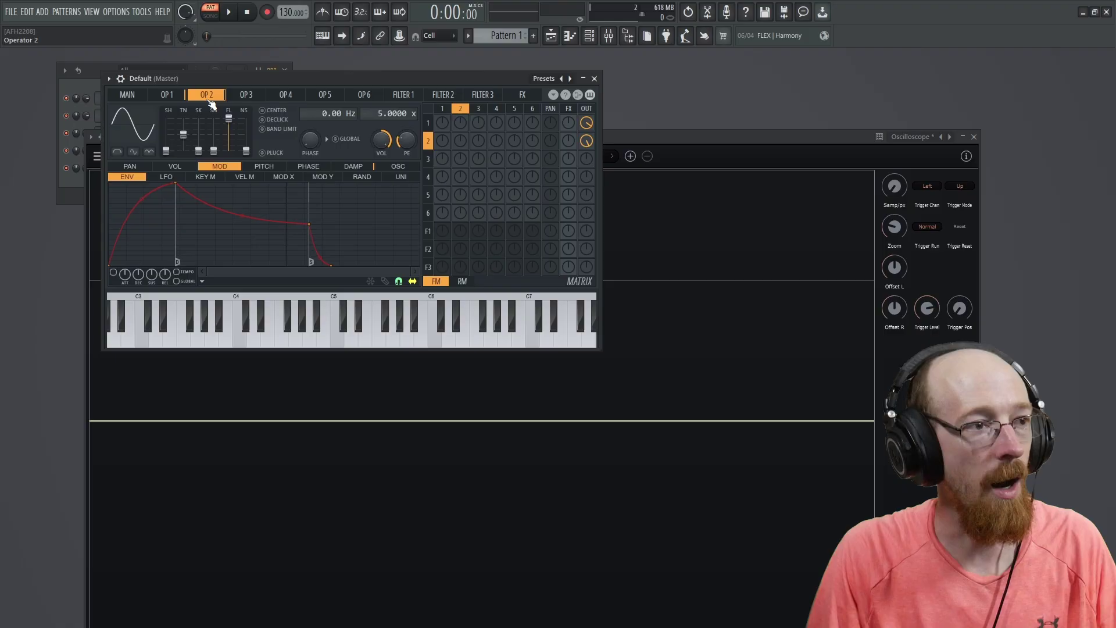
- Draw harmonic 108 at 100% in operator 2's OSC editor, then replay with the oscilloscope raised
right_click(154, 125)
click(221, 182)
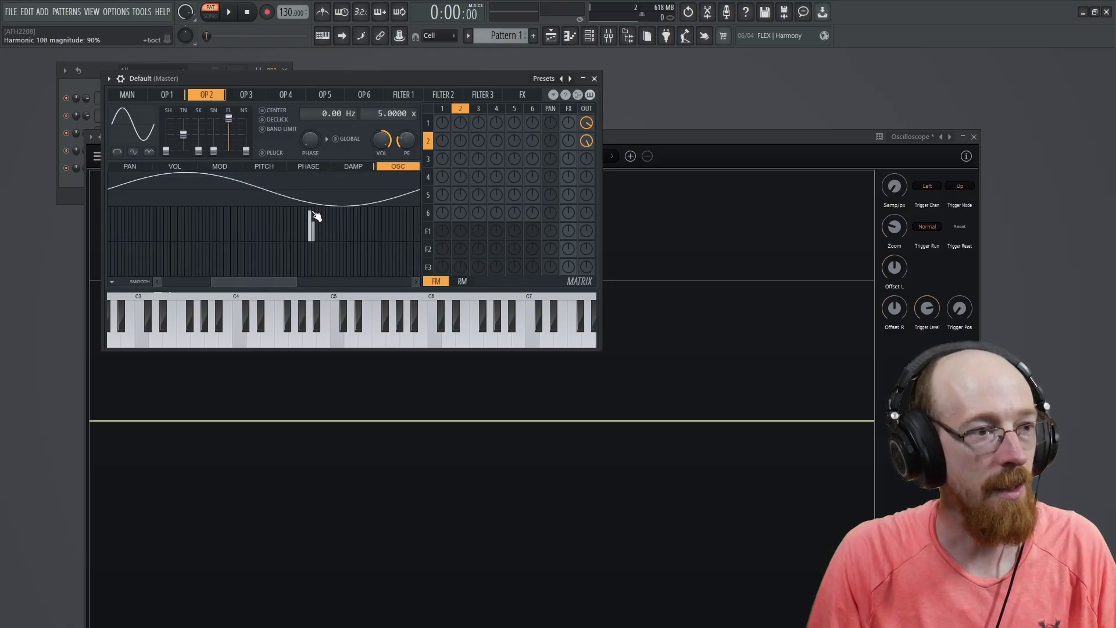
drag(316, 217, 319, 219)
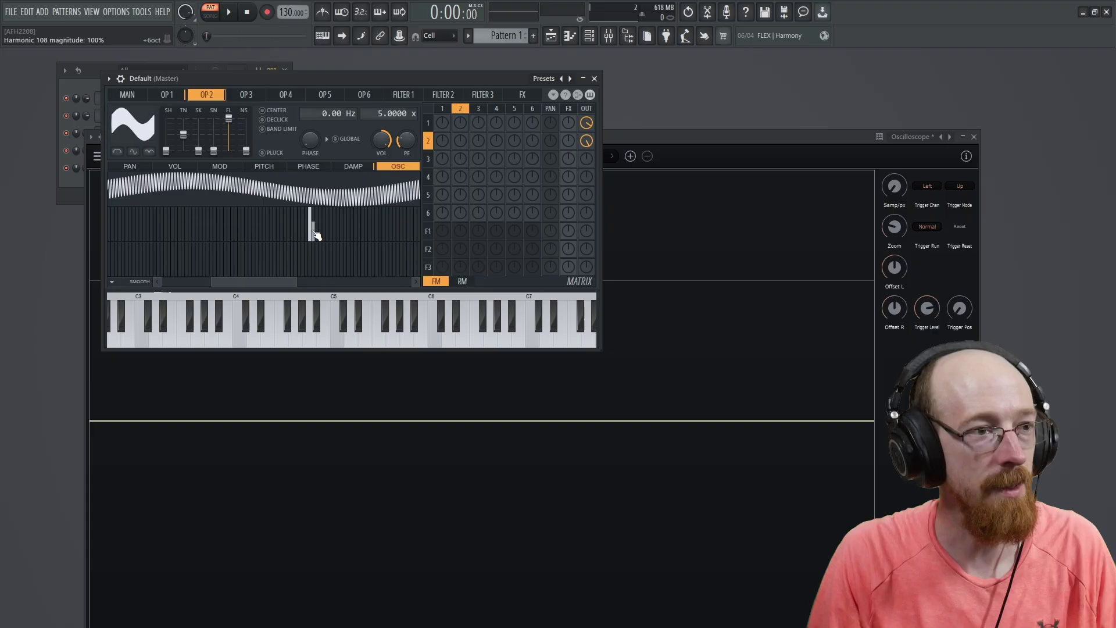
key(space)
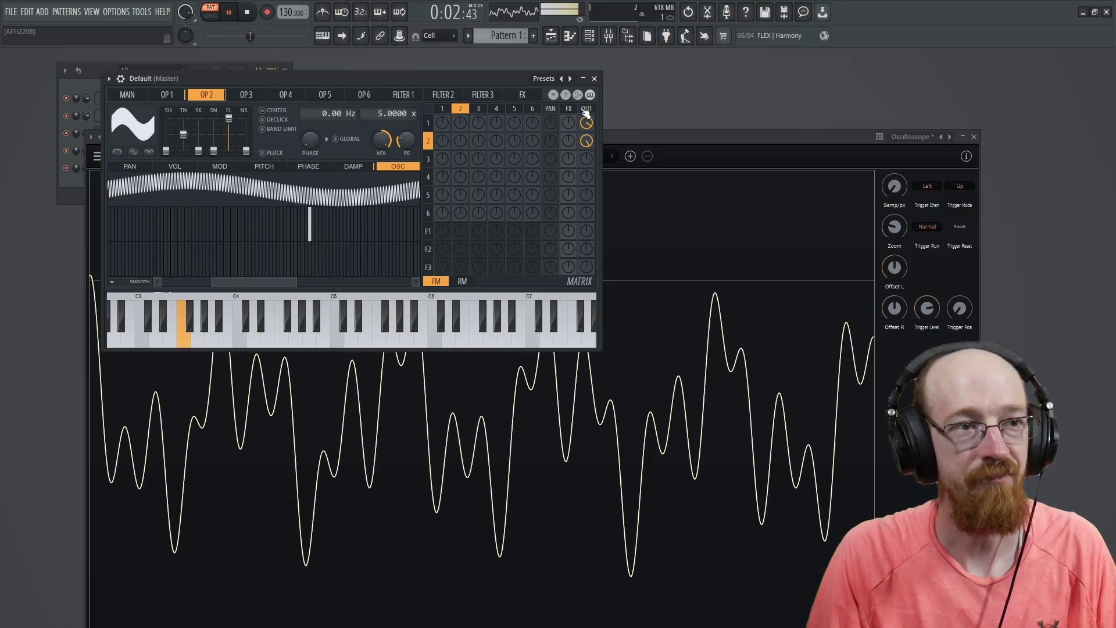
drag(729, 138, 684, 67)
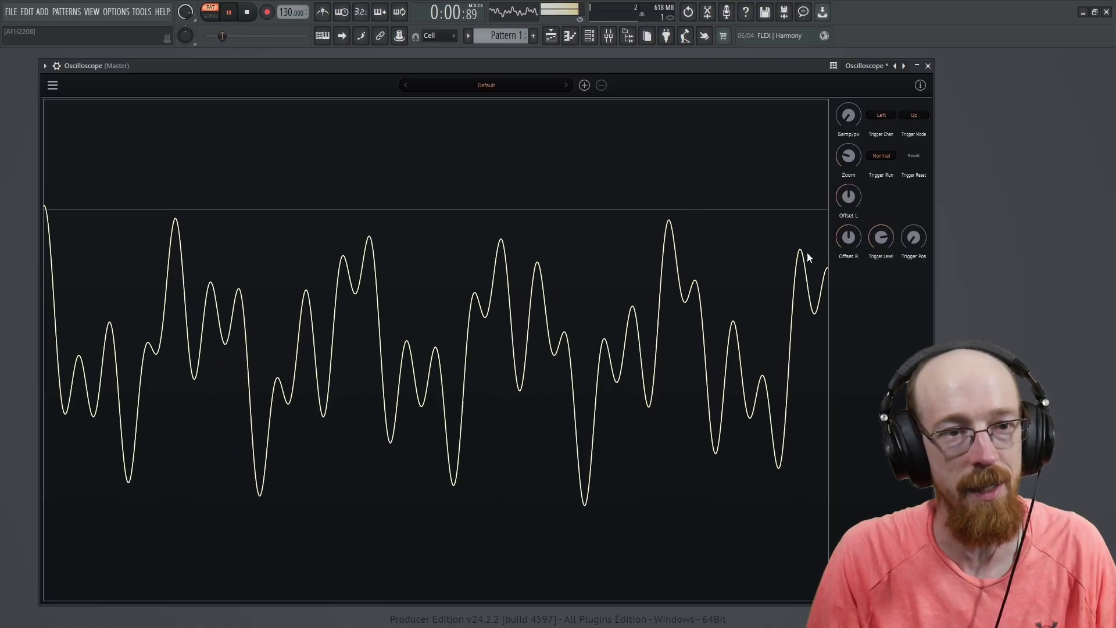
- Drop the trigger level to -0.02, then raise it back to 0.57
mouse_move(855, 236)
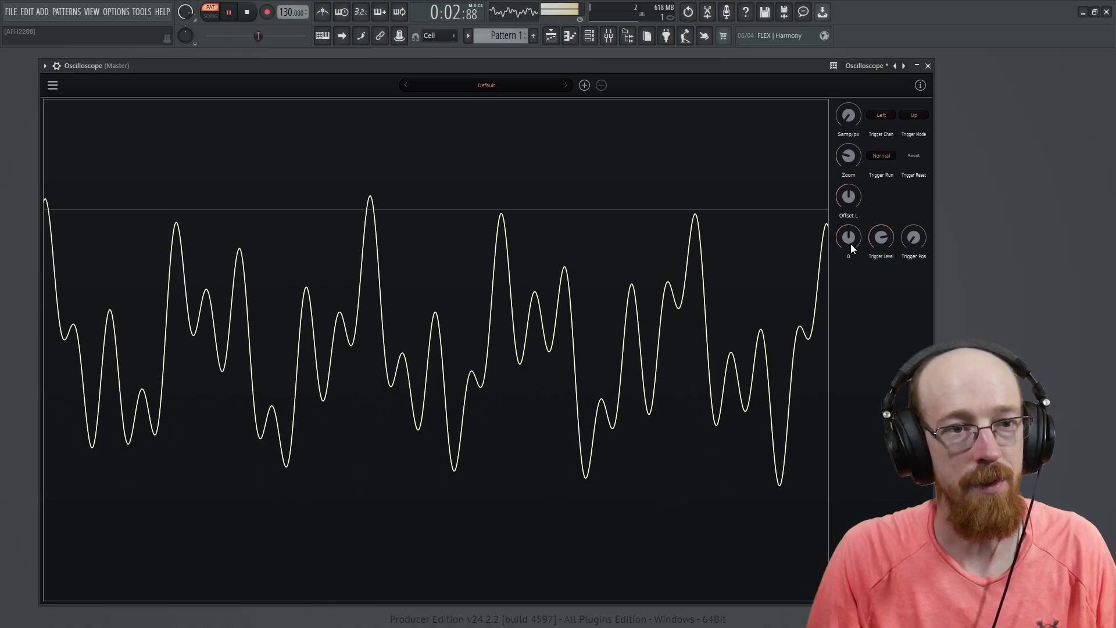
mouse_move(852, 202)
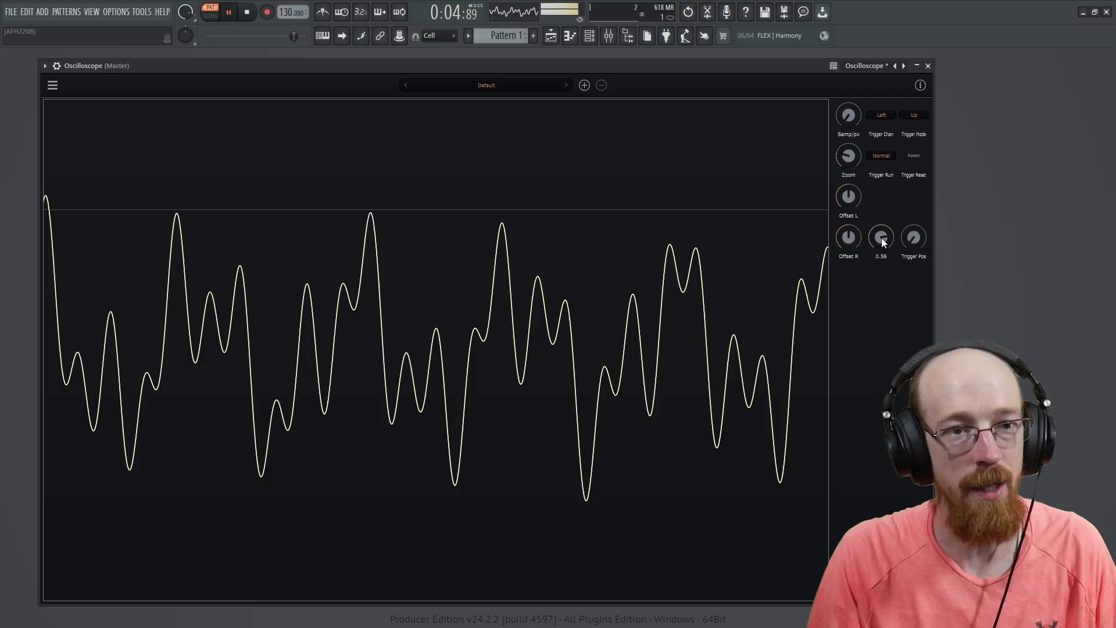
drag(882, 239, 881, 280)
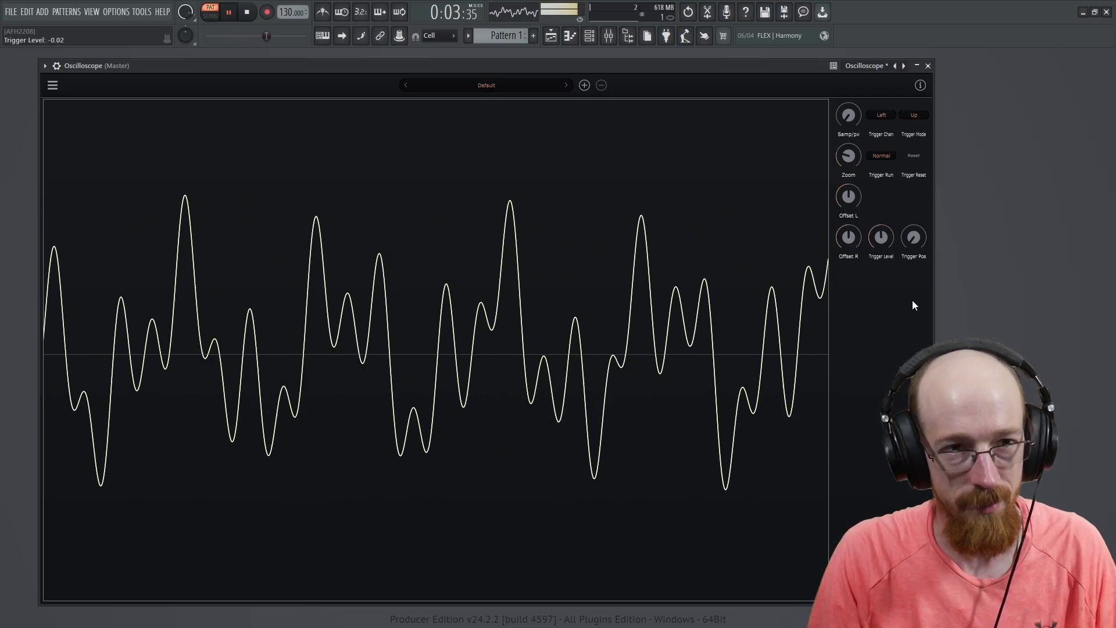
drag(880, 239, 891, 208)
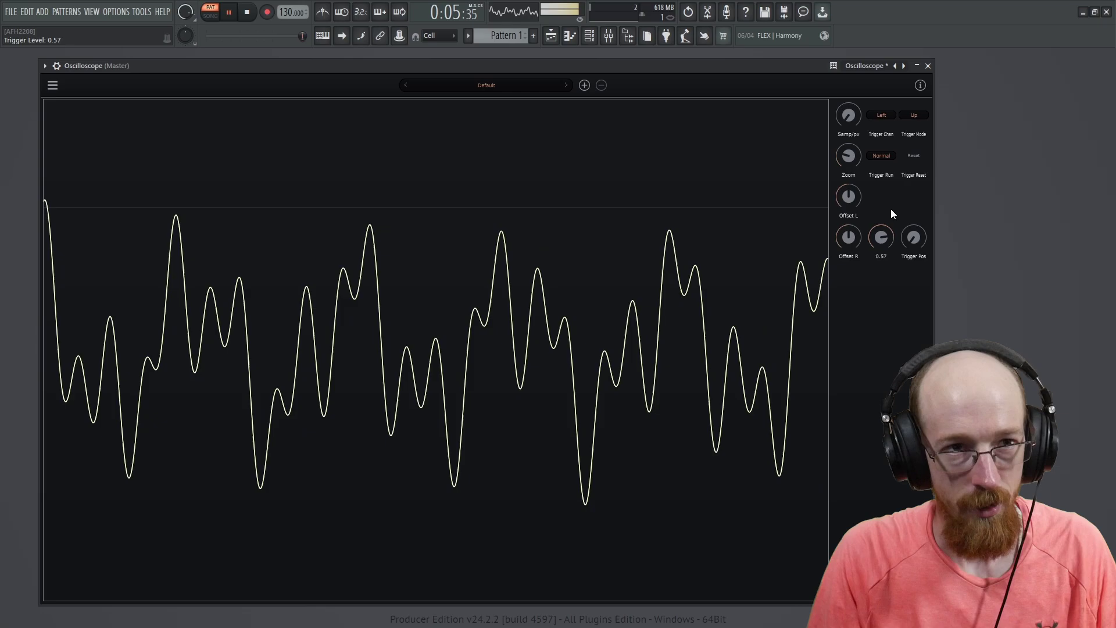
- Try Ave as the trigger channel, then set it back to Left
click(922, 116)
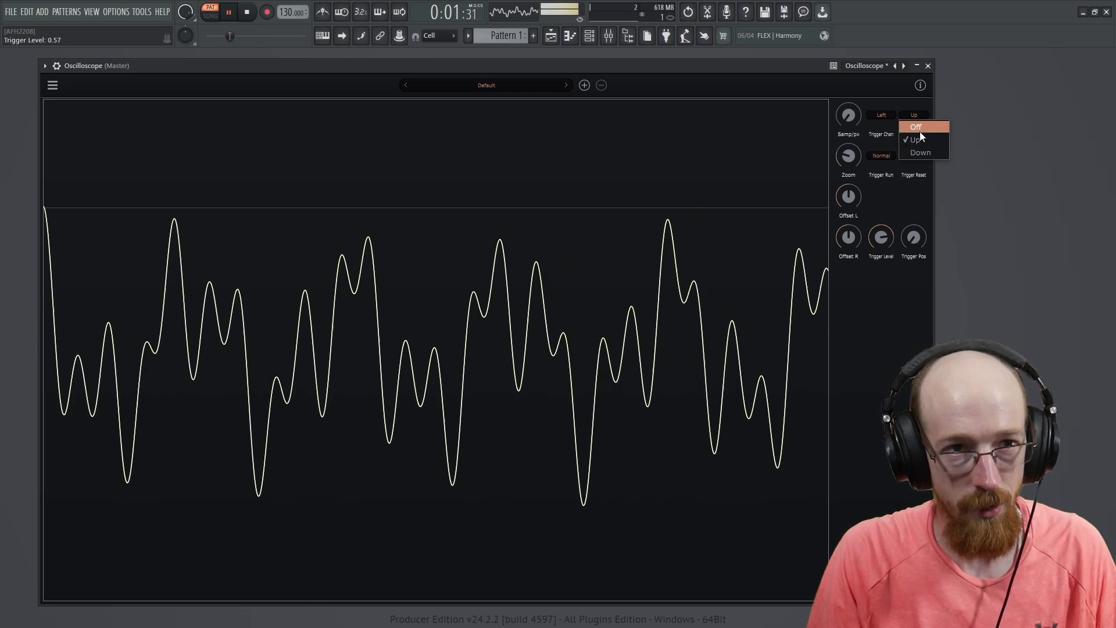
click(881, 115)
click(886, 130)
click(882, 115)
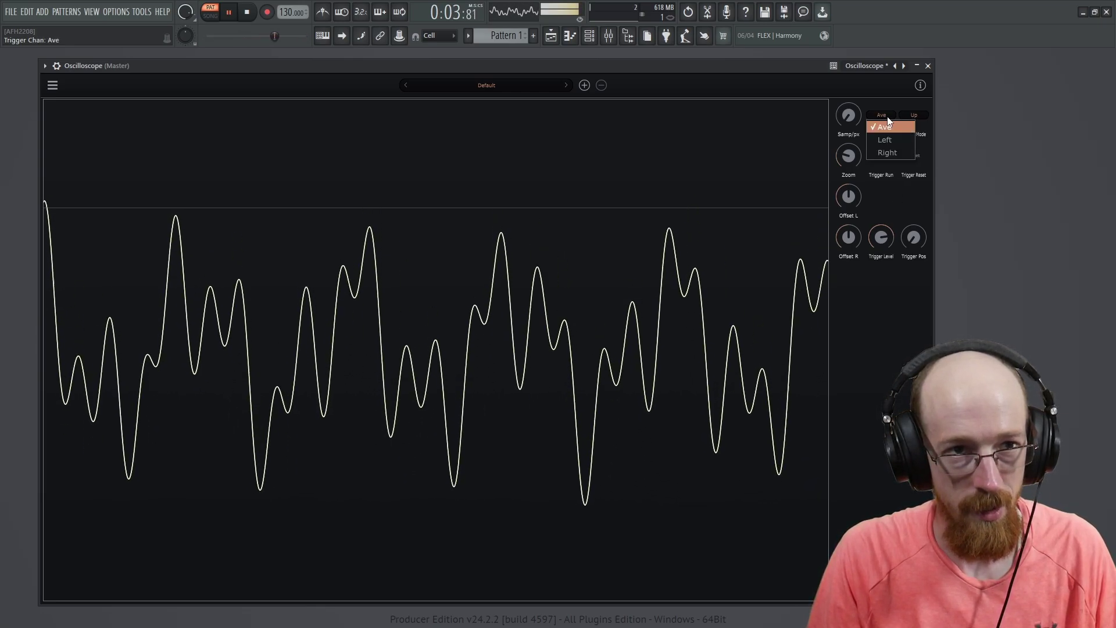
click(888, 141)
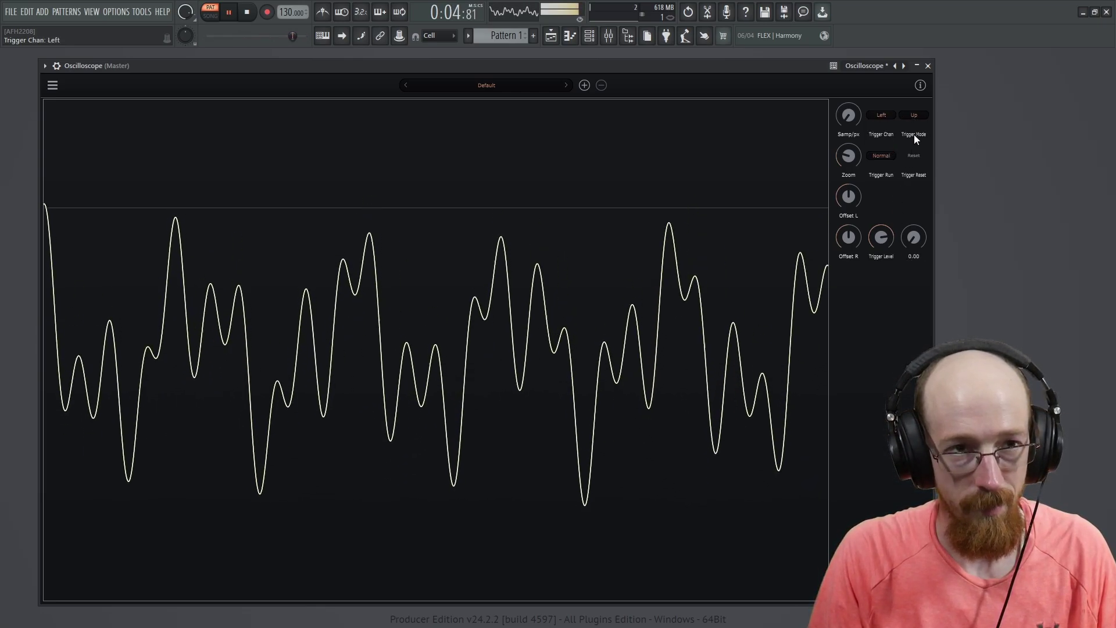
click(882, 115)
click(889, 114)
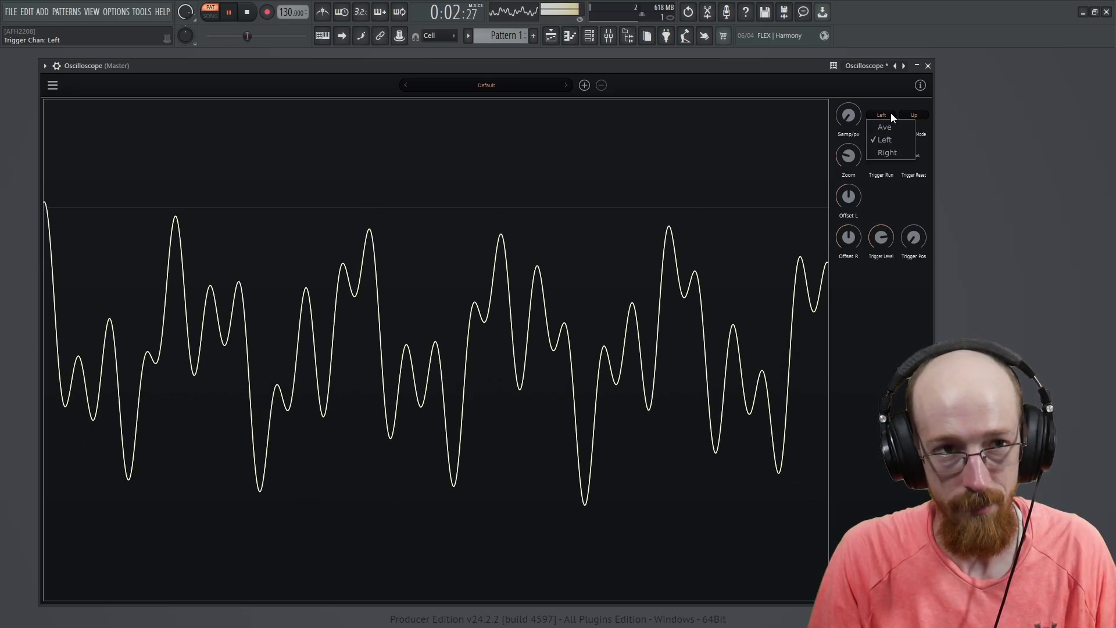
- Set Trigger Pos to 0.18 to show the trigger marker, then stop playback
drag(916, 233, 893, 254)
key(space)
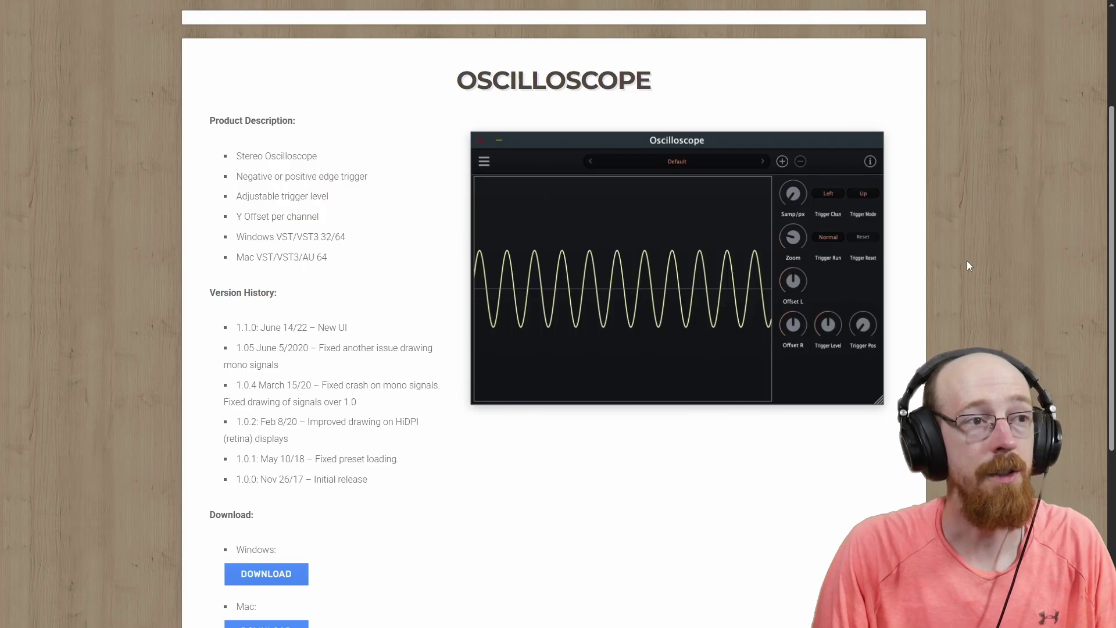
- Scroll the SocaLabs Oscilloscope page through its description, version history 1.0.0–1.1.0 and download links
scroll(968, 266, up, 3)
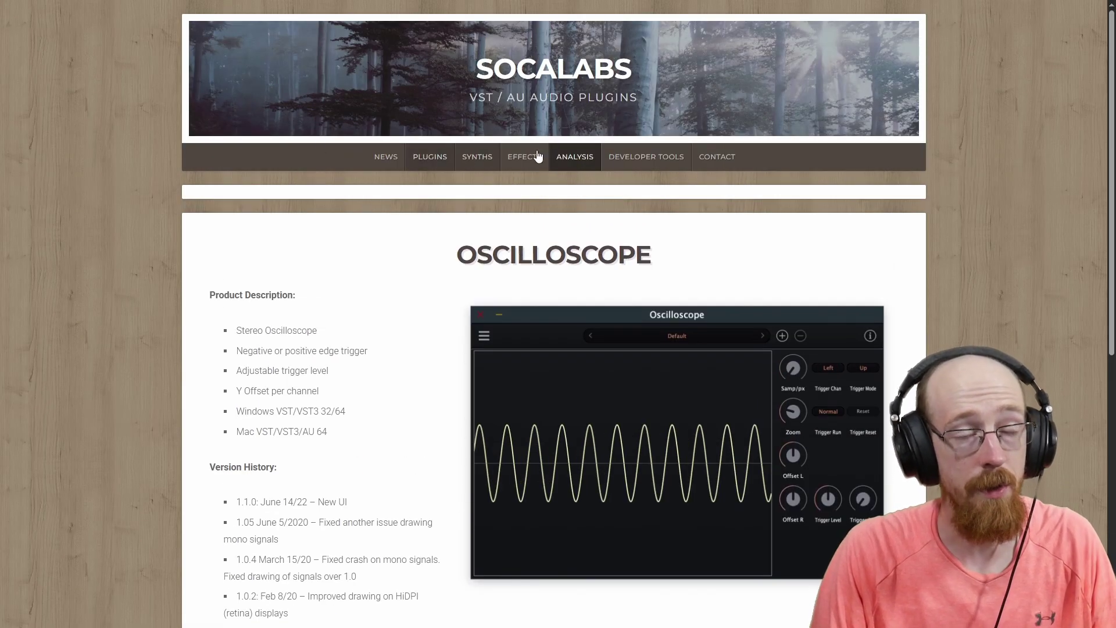
scroll(768, 162, down, 2)
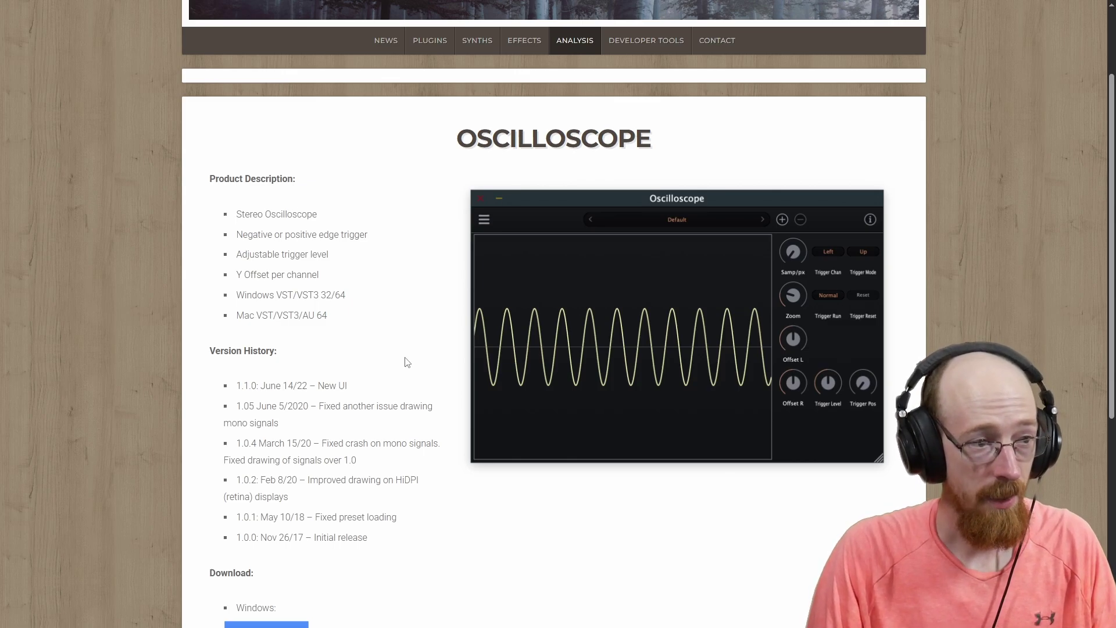
scroll(391, 282, down, 4)
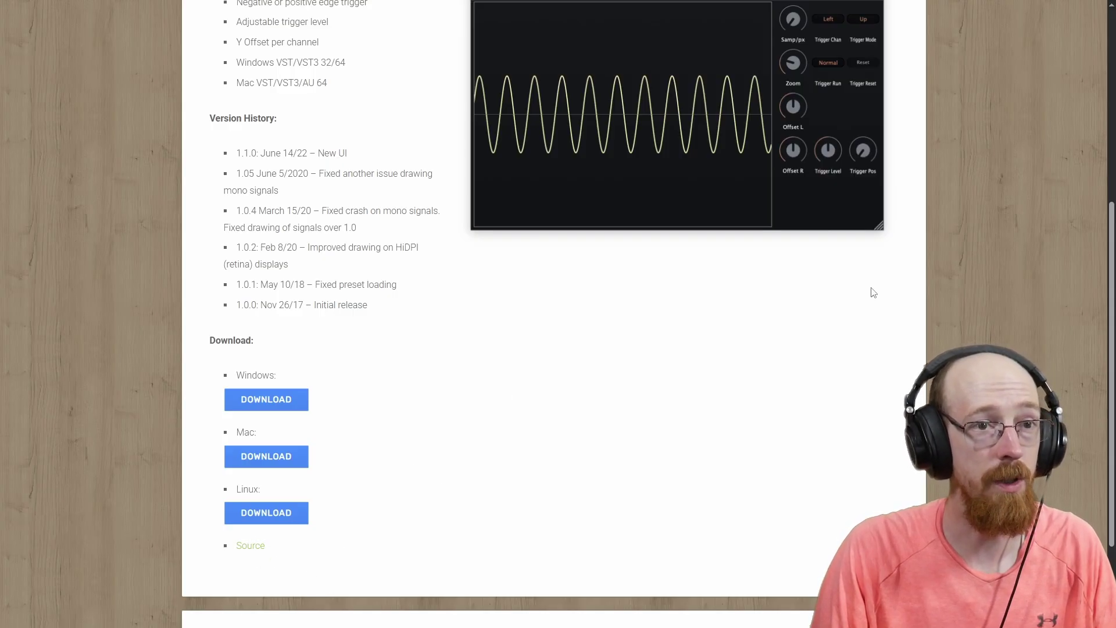
scroll(875, 294, up, 5)
scroll(878, 300, down, 2)
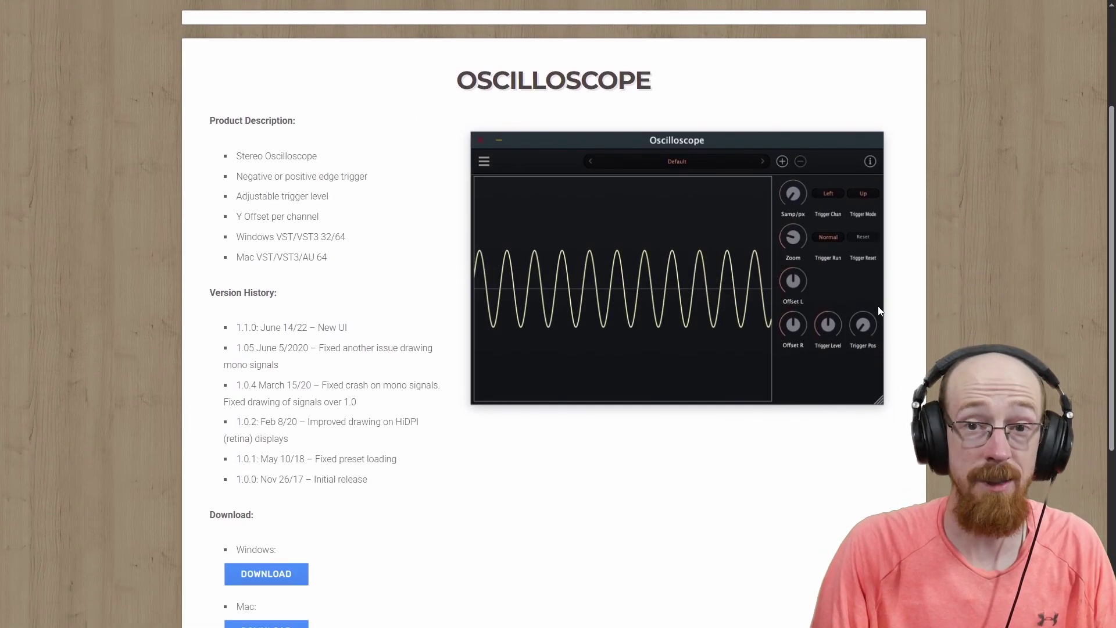